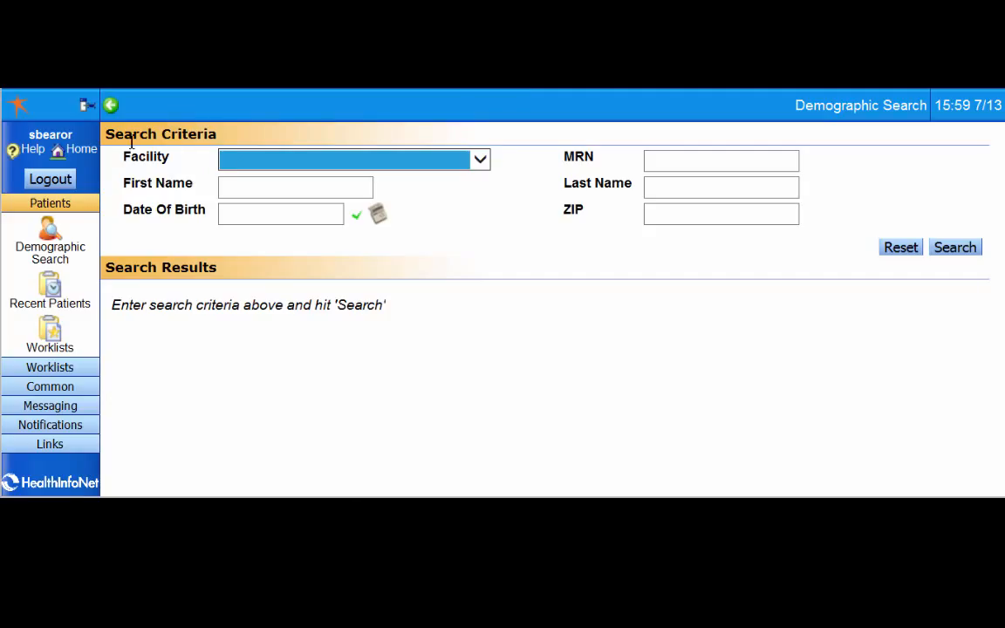
Look through the available colour-named worklists and open the RED worklist
click(49, 366)
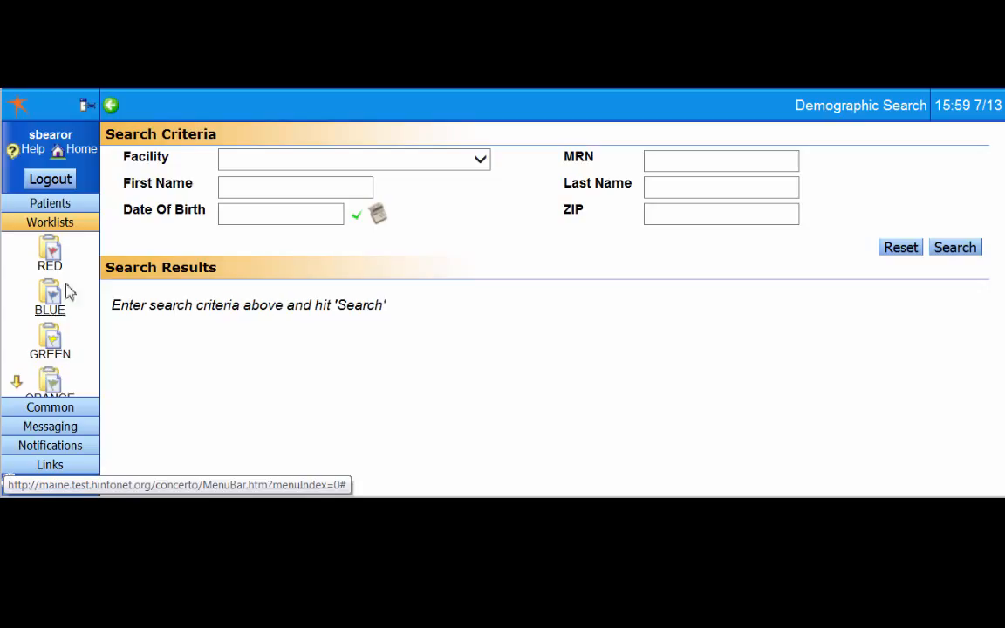
click(17, 381)
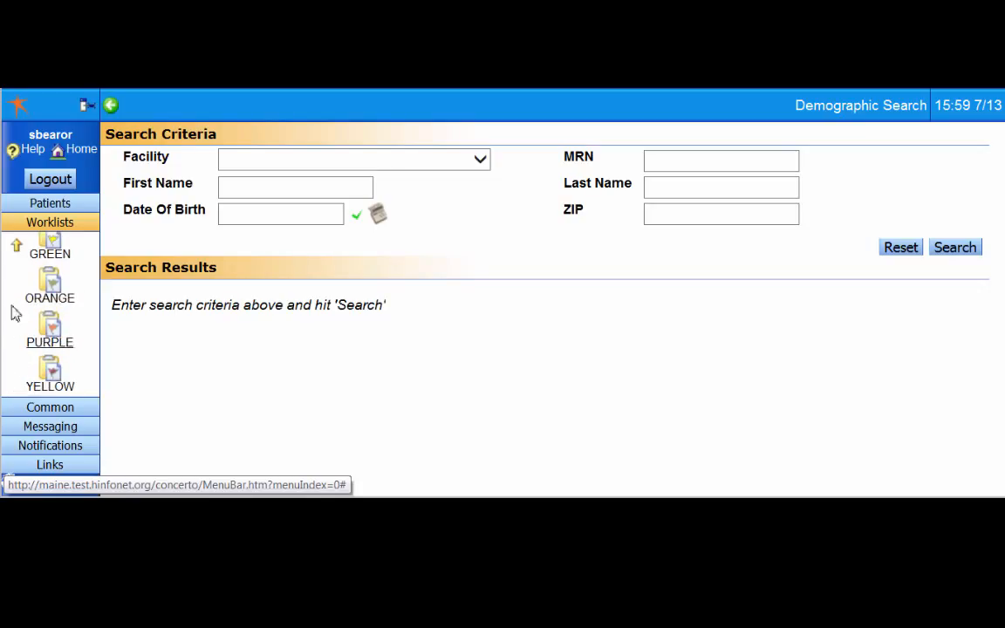
click(21, 252)
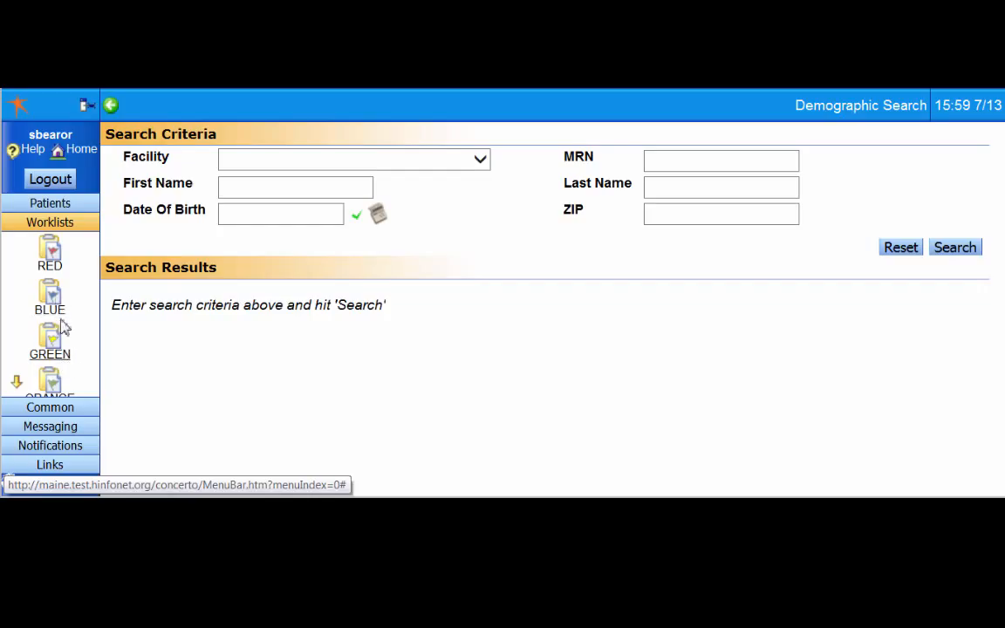
click(52, 267)
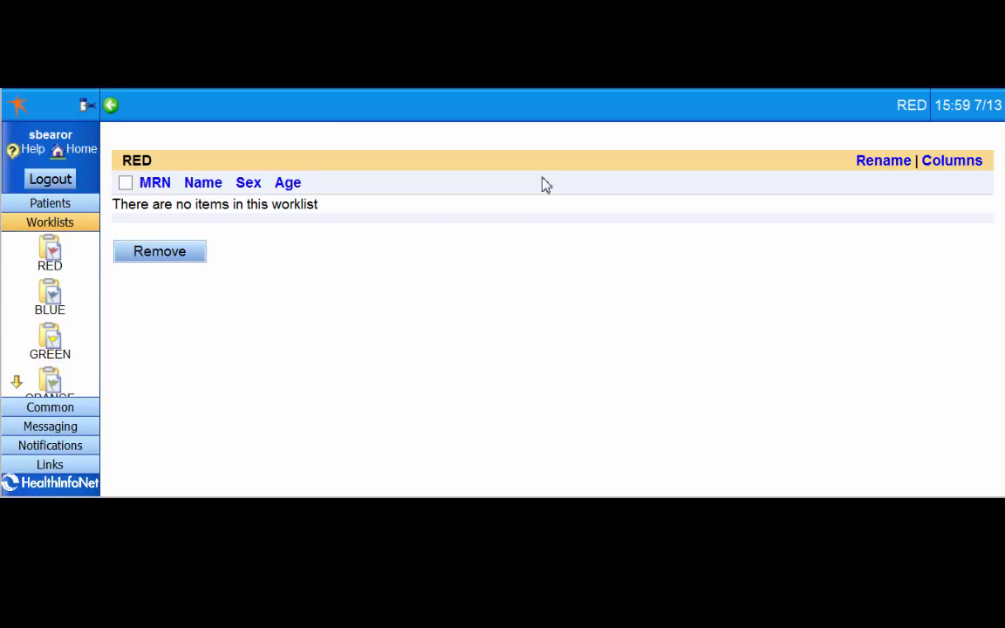
Rename the RED worklist with its owner's first name followed by "List"
click(881, 163)
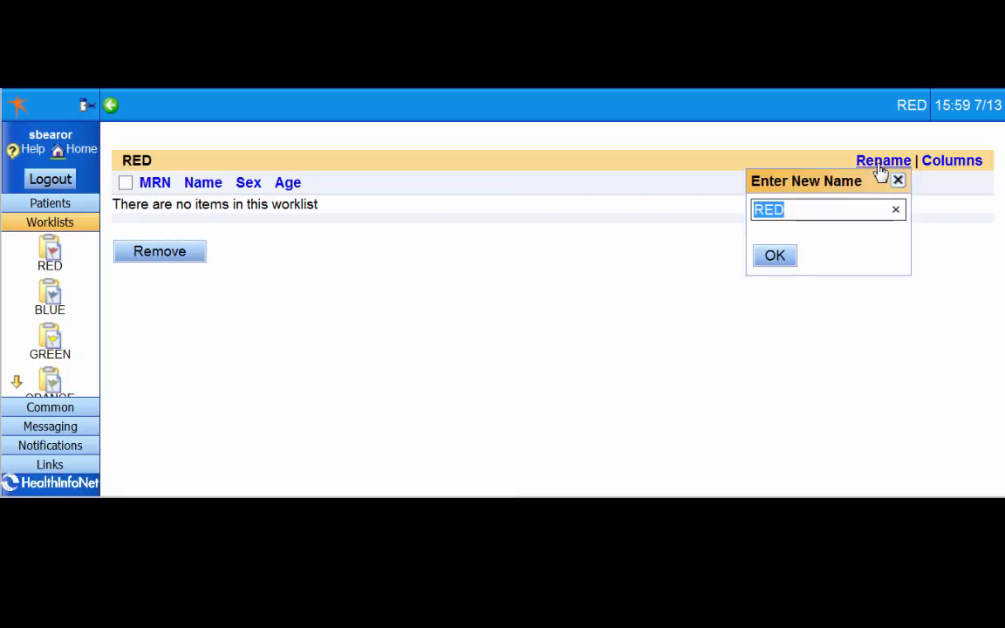
key(BackSpace)
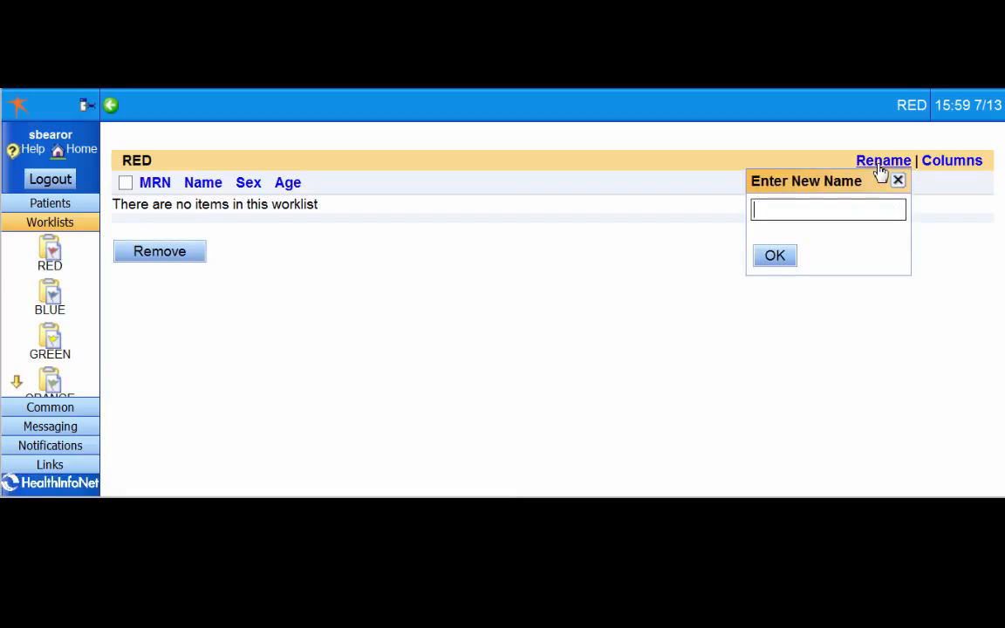
text(Sharon List)
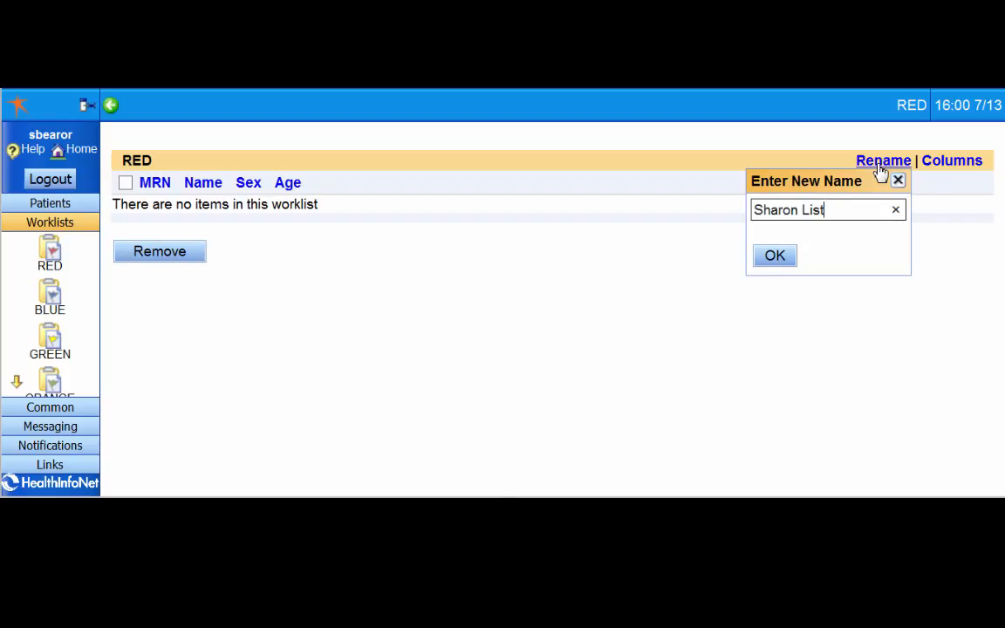
click(774, 258)
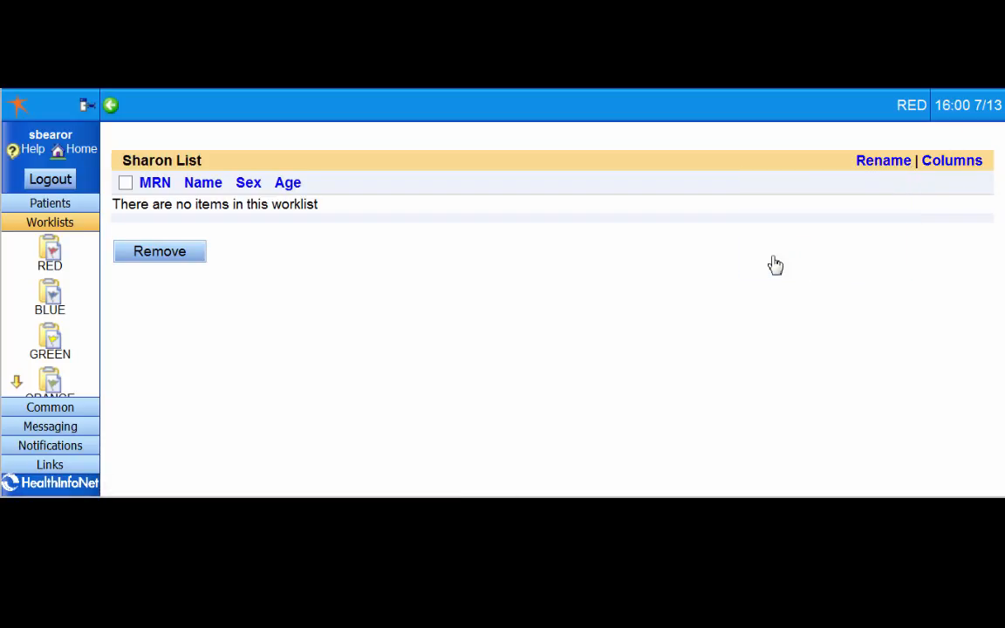
Rename the BLUE worklist as "INR List"
click(49, 310)
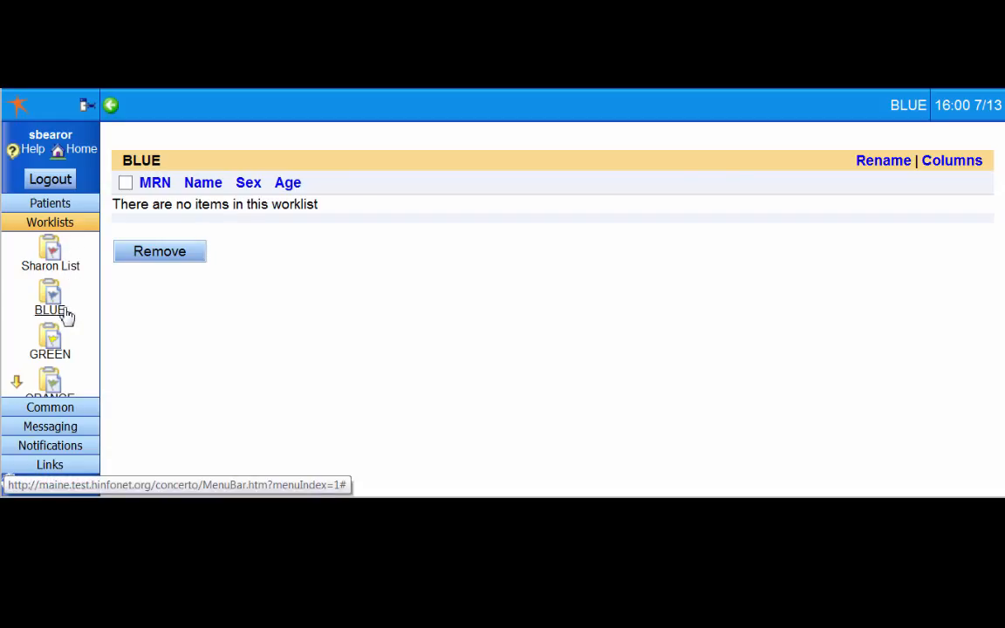
click(888, 164)
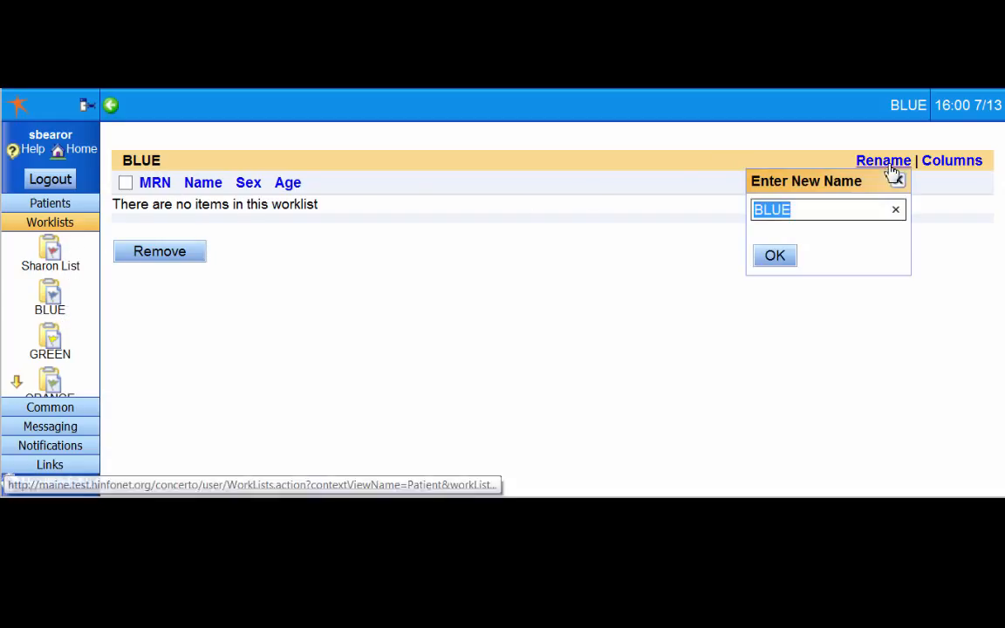
key(BackSpace)
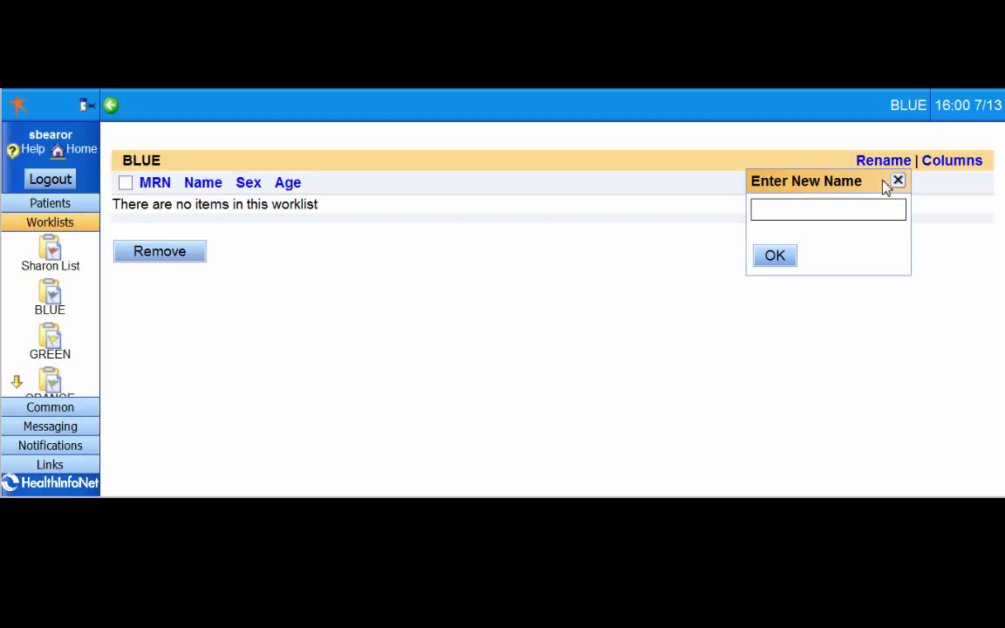
text(INR List)
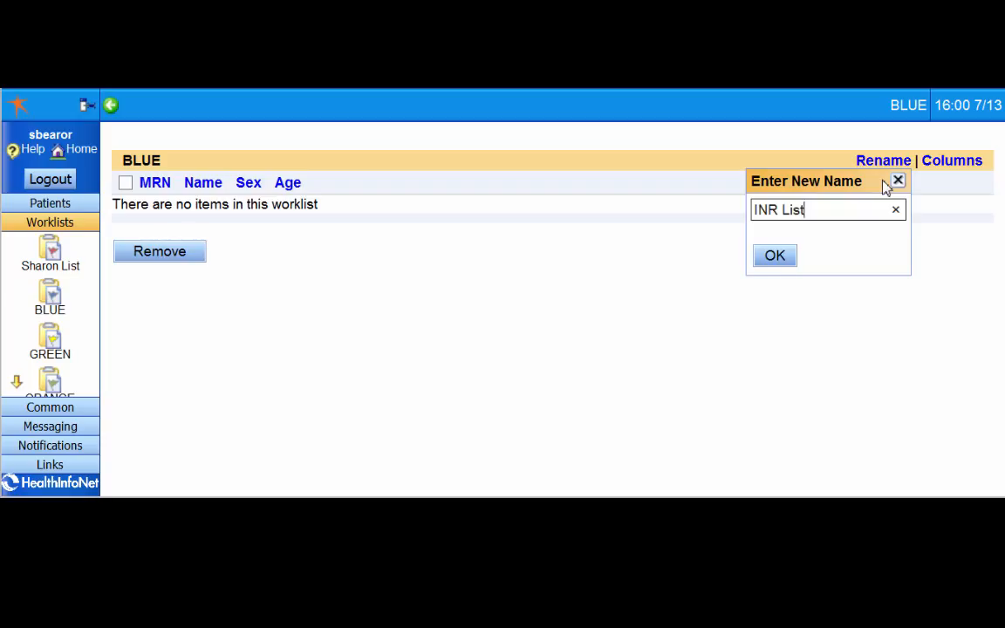
click(775, 260)
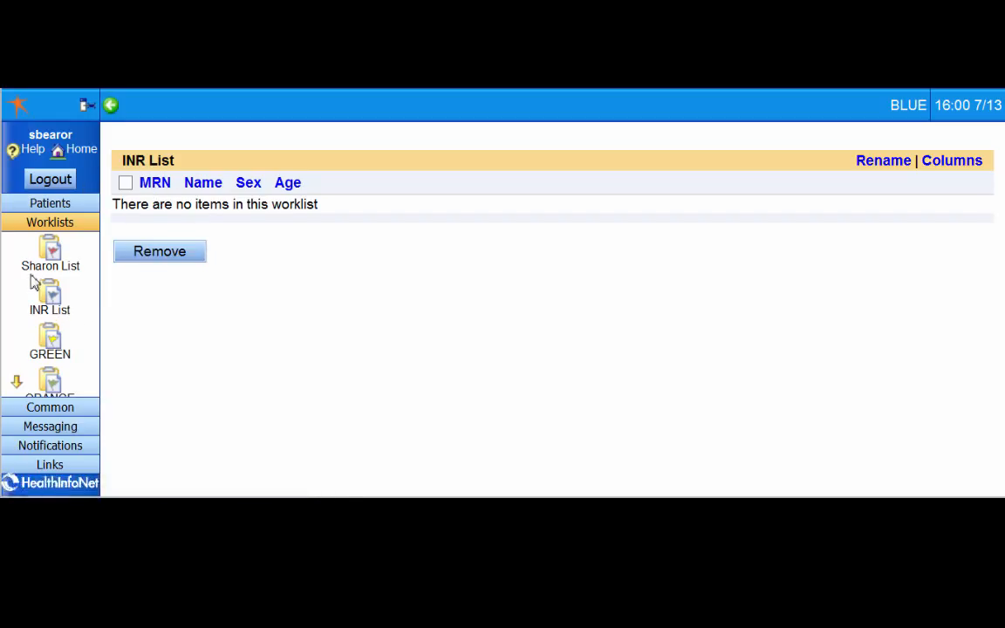
Run a demographic search for the patient by entering the first name and last name
click(51, 225)
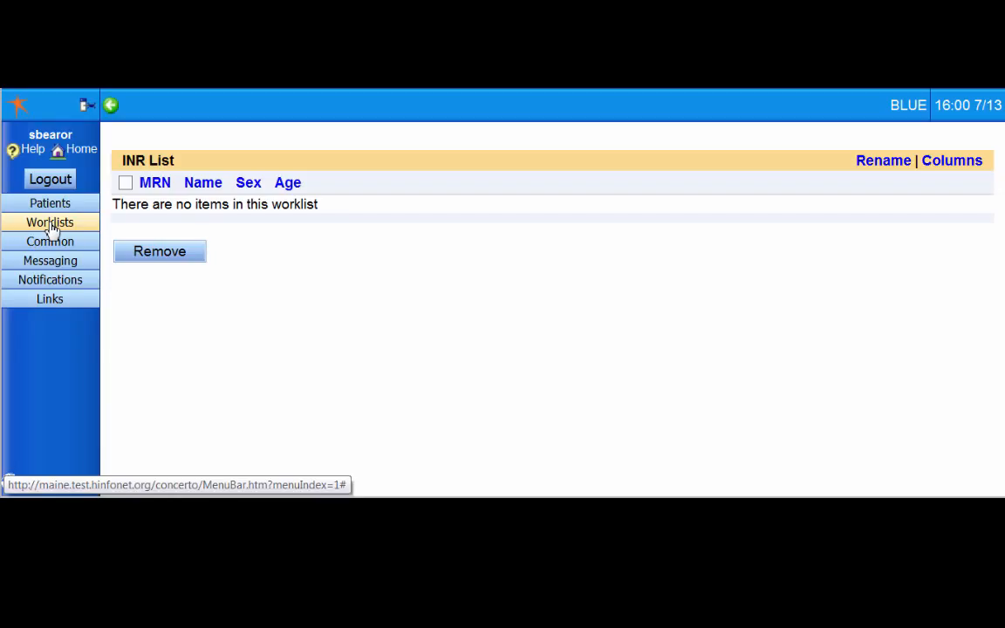
click(54, 207)
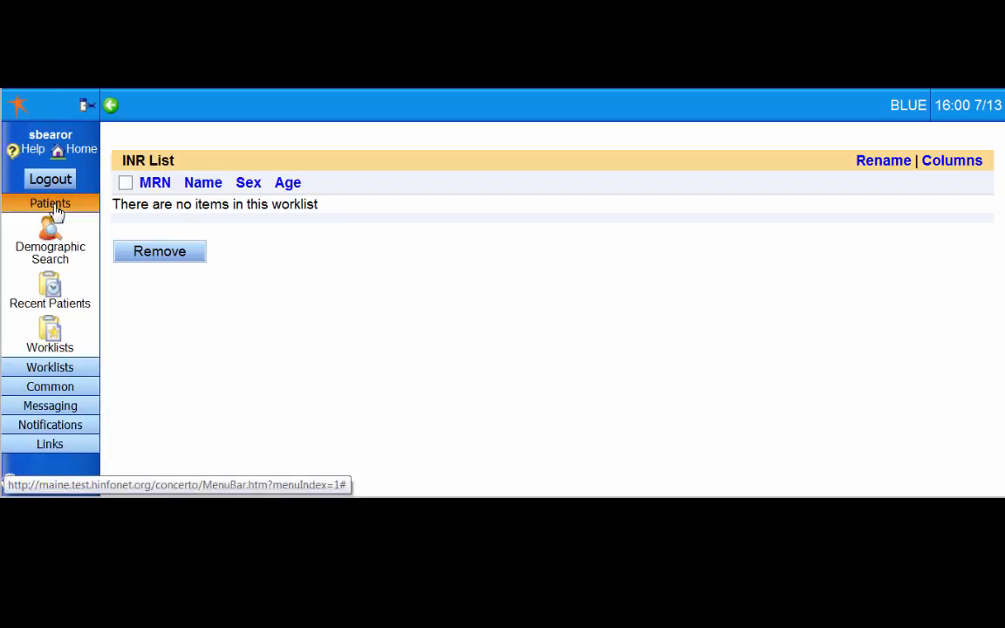
click(78, 256)
click(261, 187)
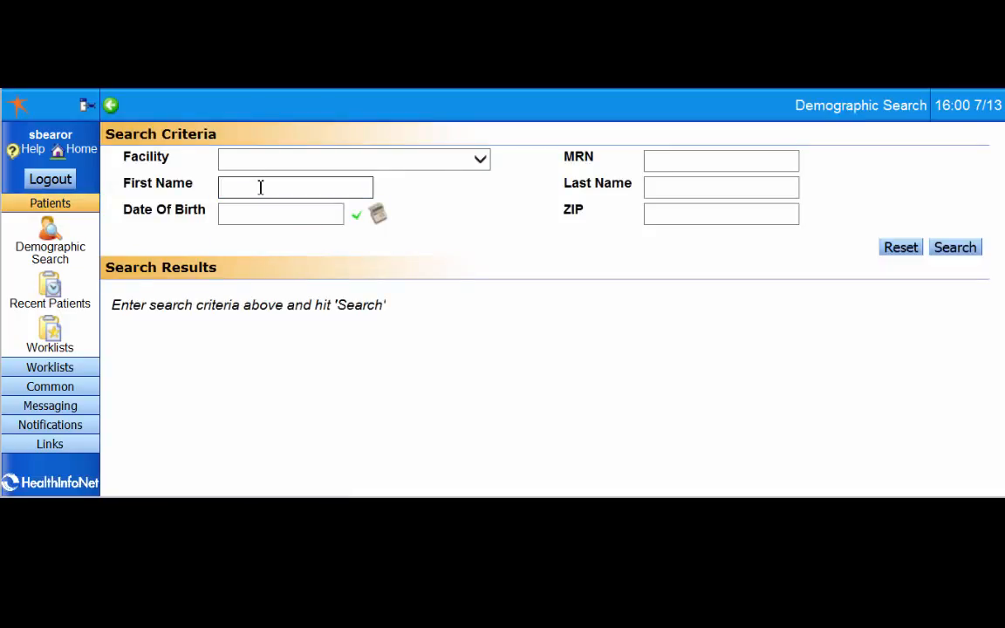
text(minnie)
click(699, 181)
text(mouse)
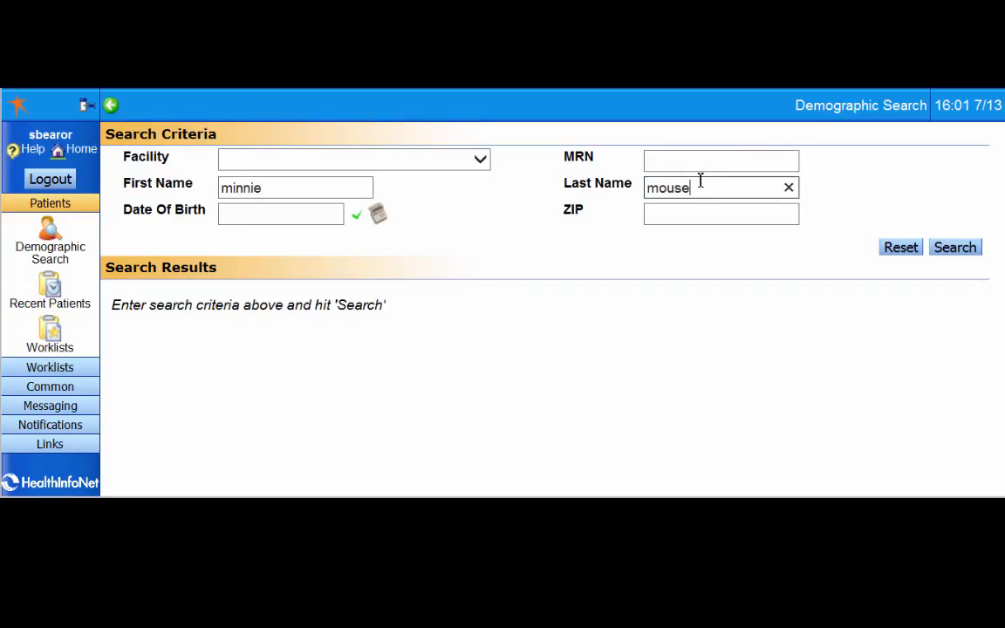
click(951, 249)
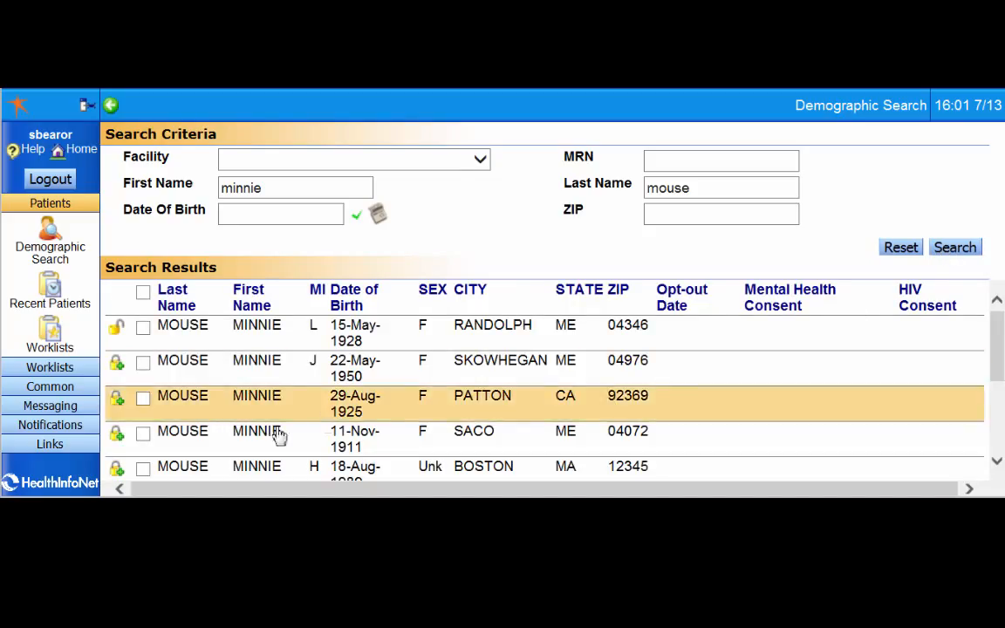
Select the third patient in the search results and add that record to the worklist carrying the owner's name
scroll(150, 395, down, 3)
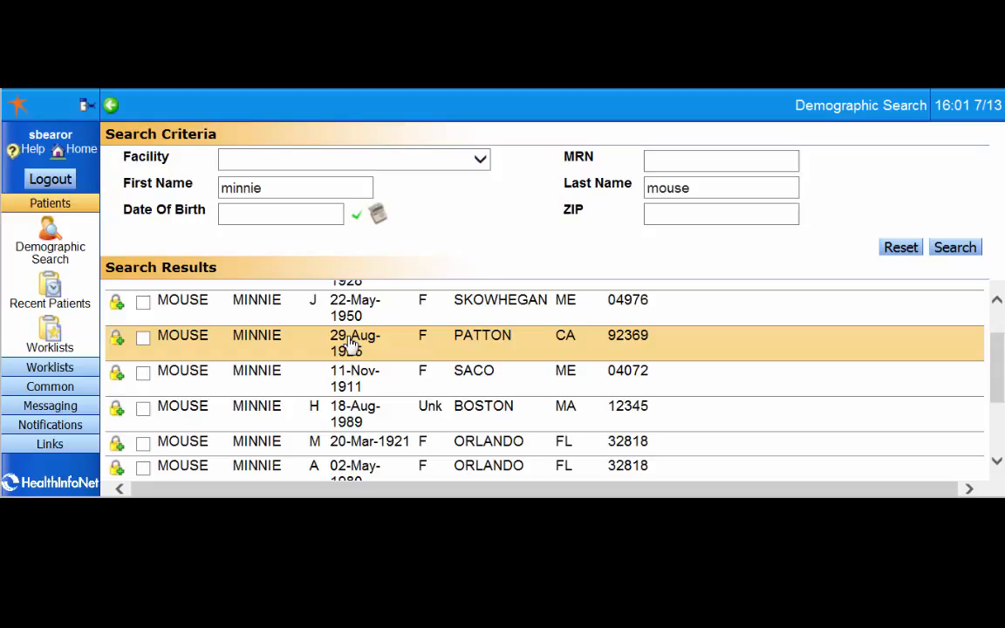
click(143, 341)
scroll(207, 343, down, 3)
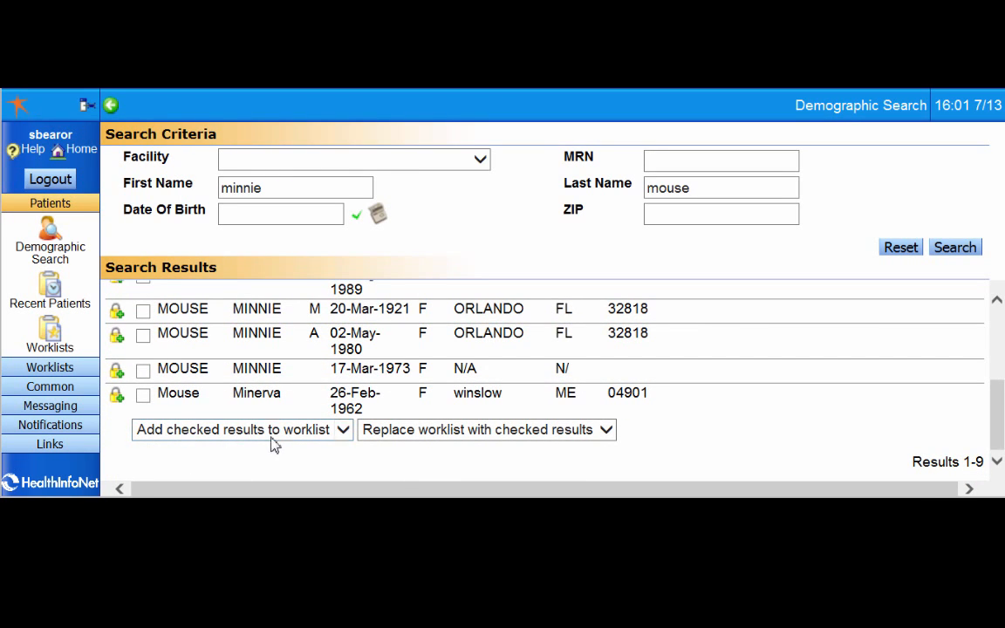
click(343, 432)
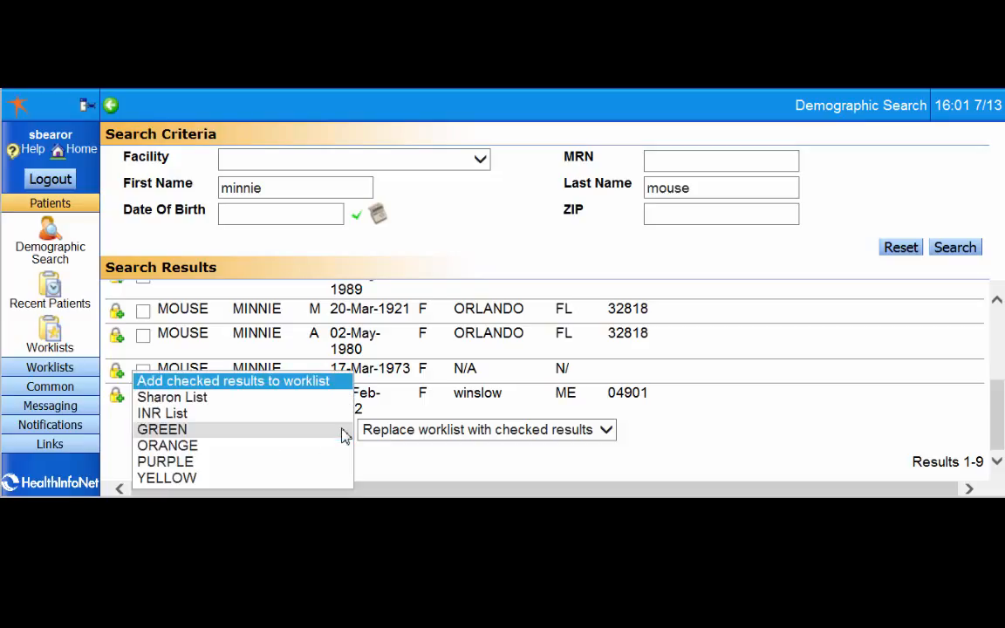
click(206, 400)
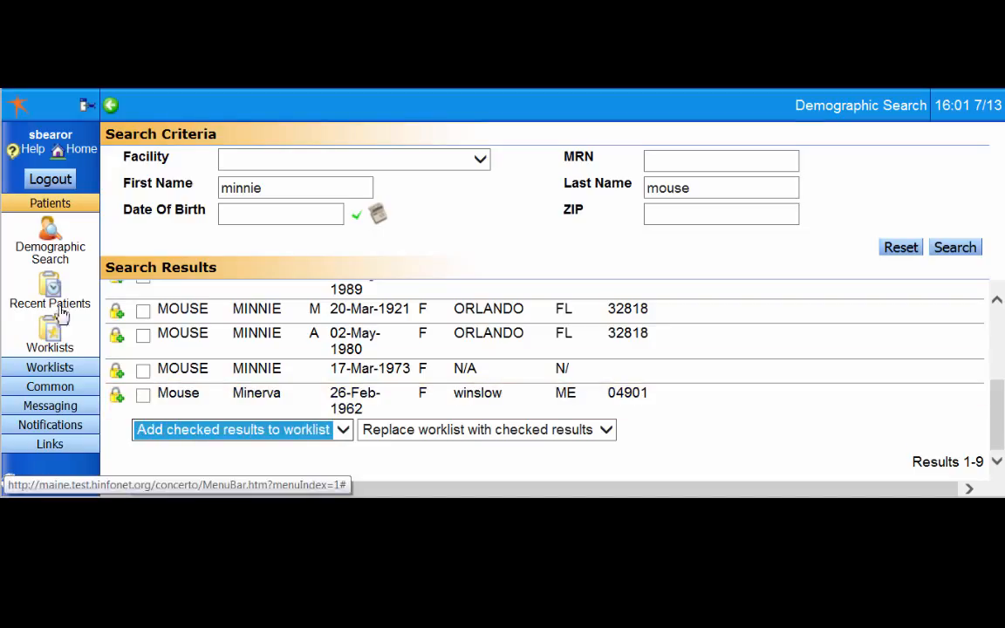
Open the worklist carrying the owner's name and remove the female patient from it
click(55, 372)
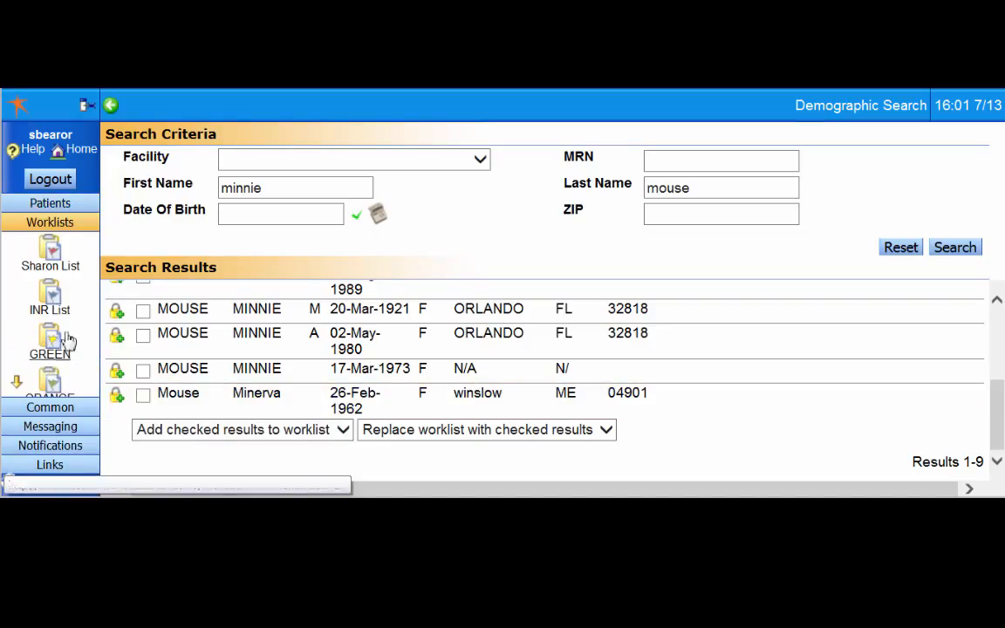
click(50, 266)
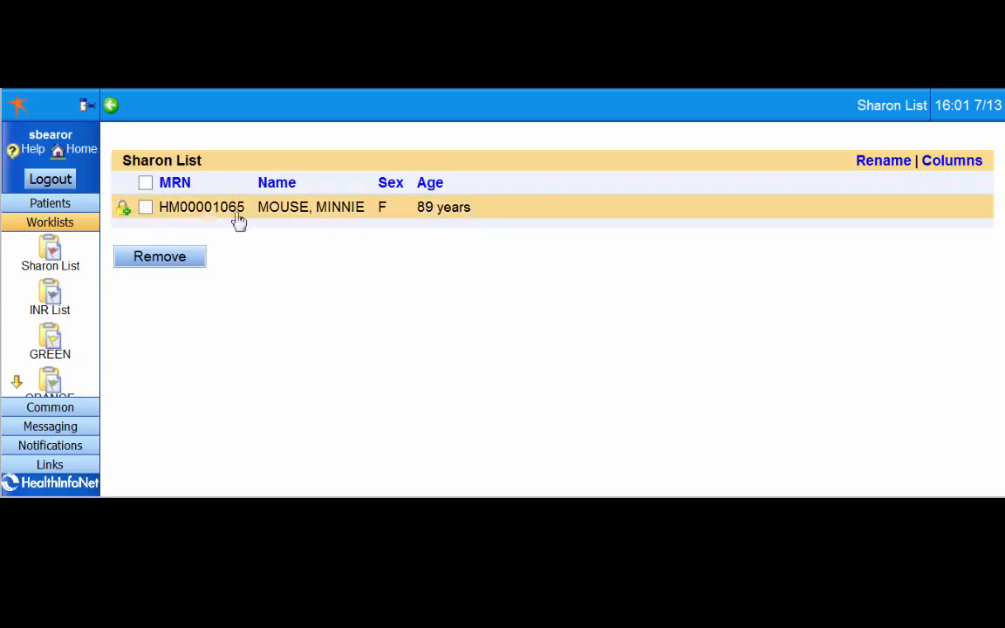
click(145, 209)
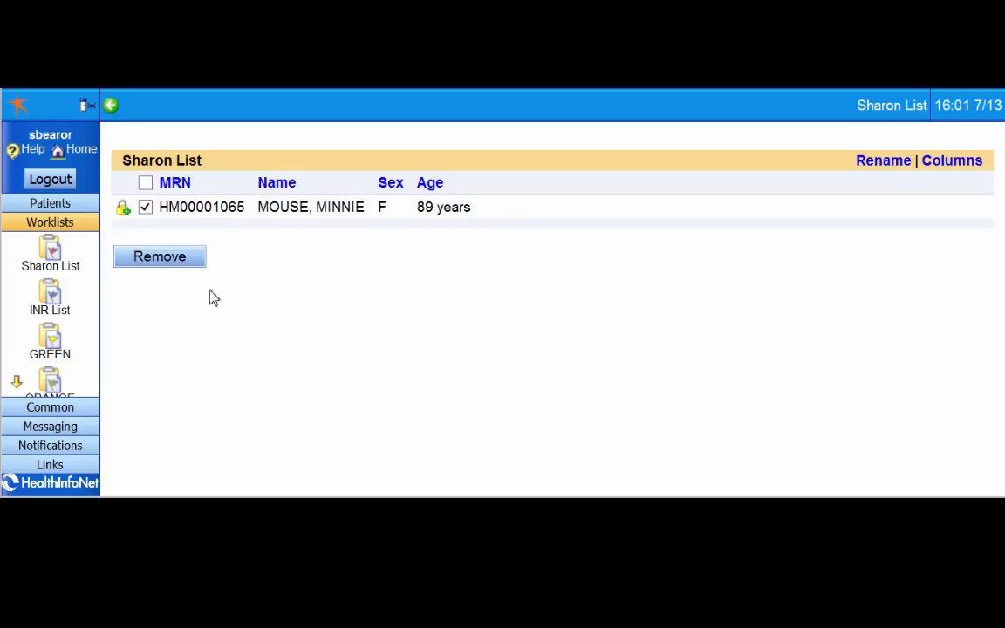
click(161, 260)
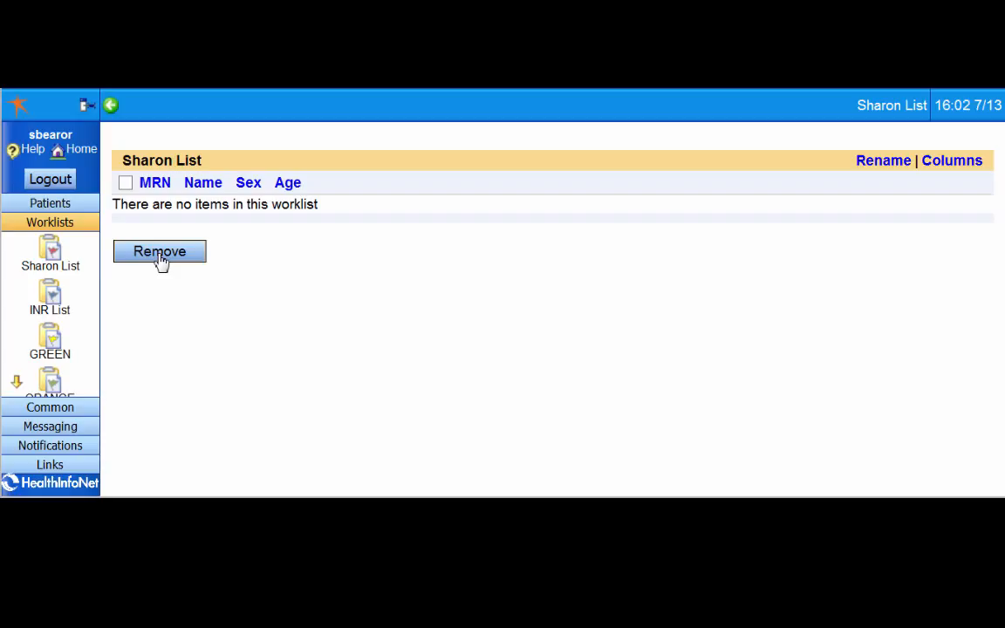
Open the record of the 62-year-old male demo patient from the recent patients
click(59, 205)
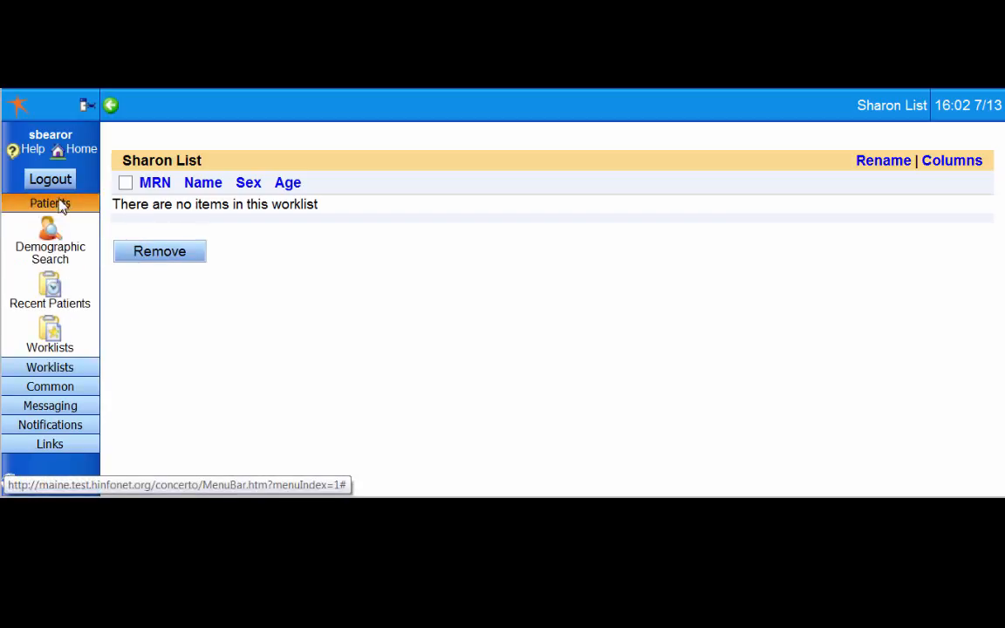
click(60, 305)
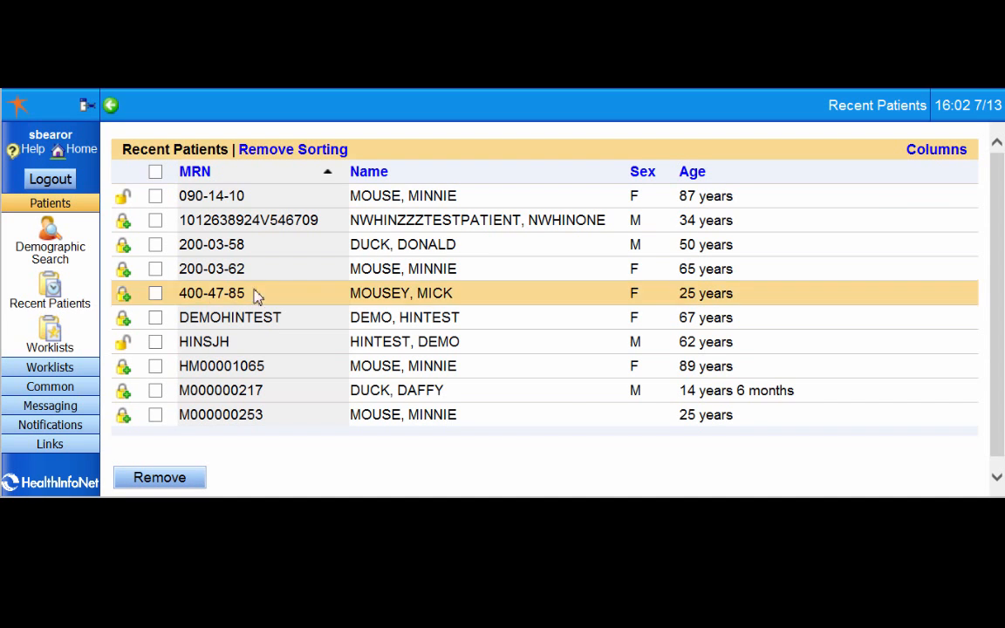
click(488, 345)
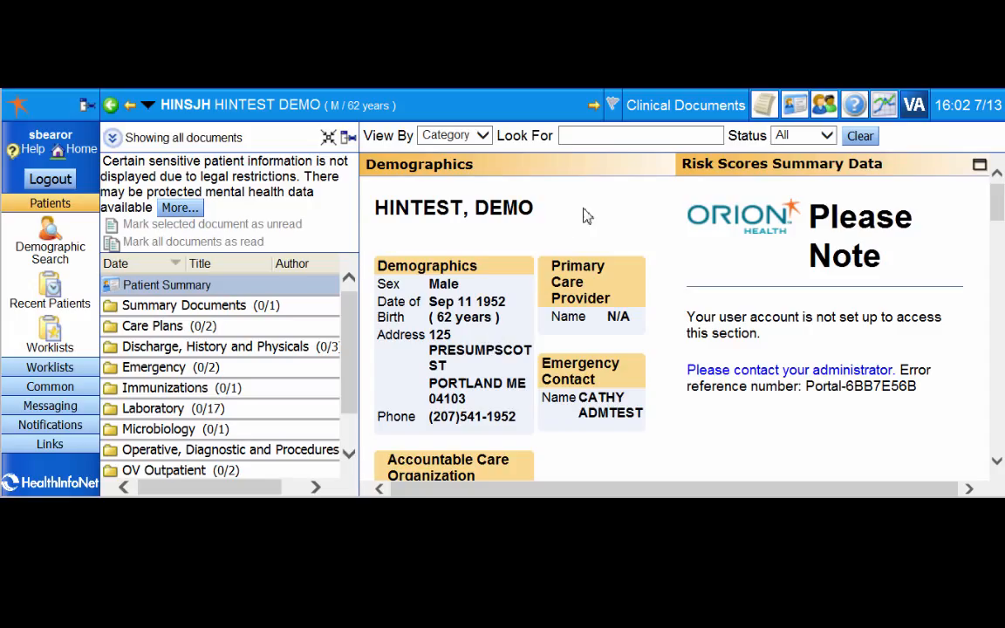
Flag the open patient record for both the INR List and the worklist carrying the owner's name
click(616, 103)
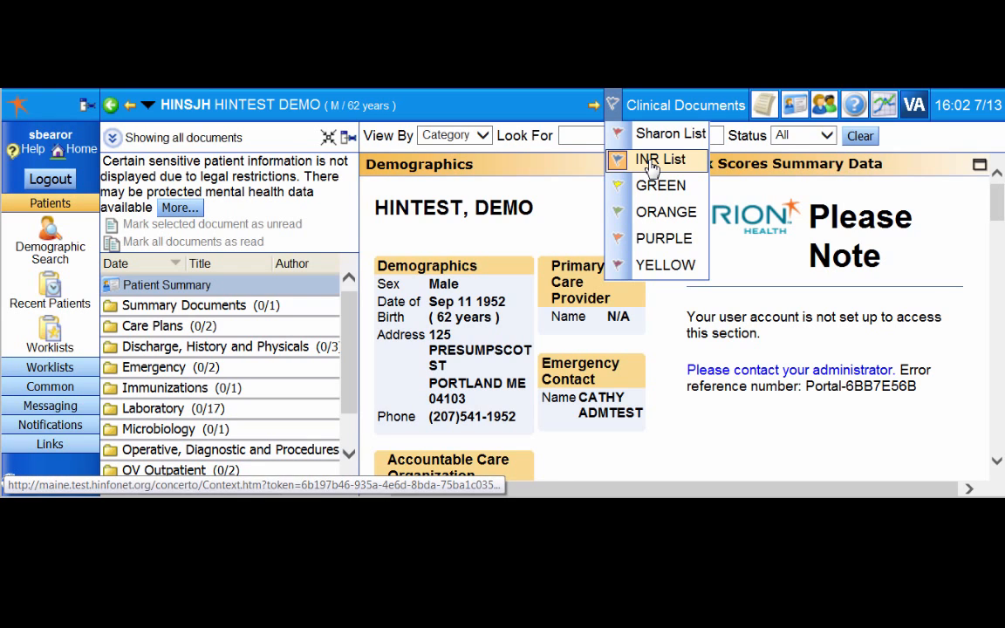
click(615, 110)
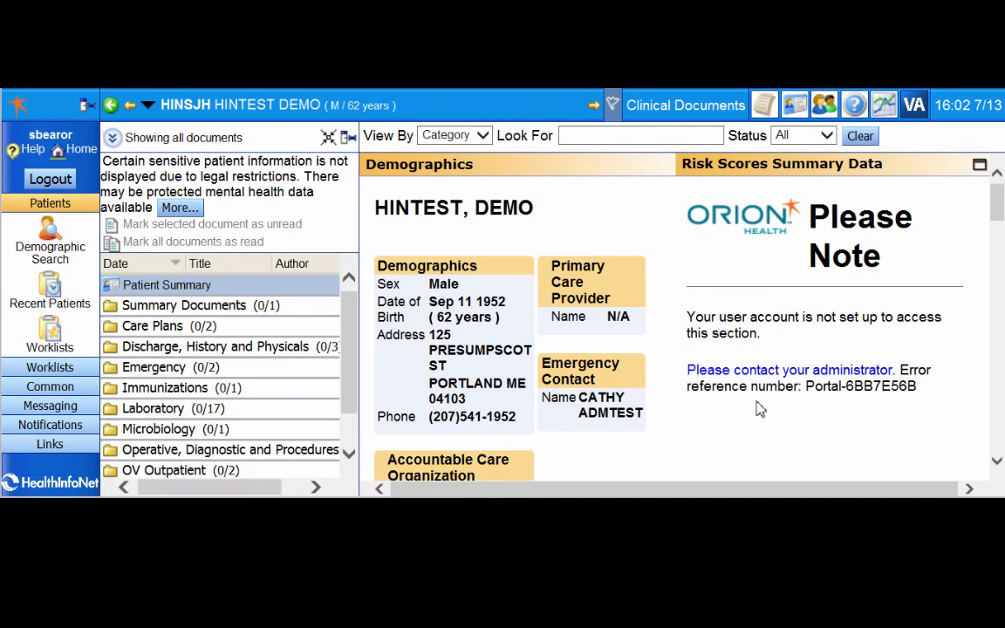
click(611, 105)
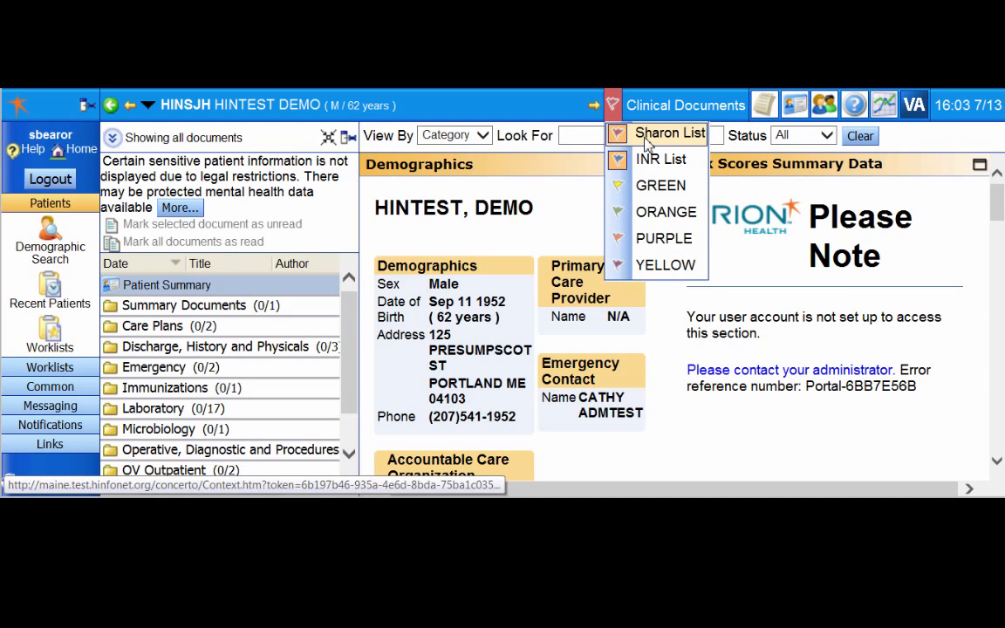
click(615, 110)
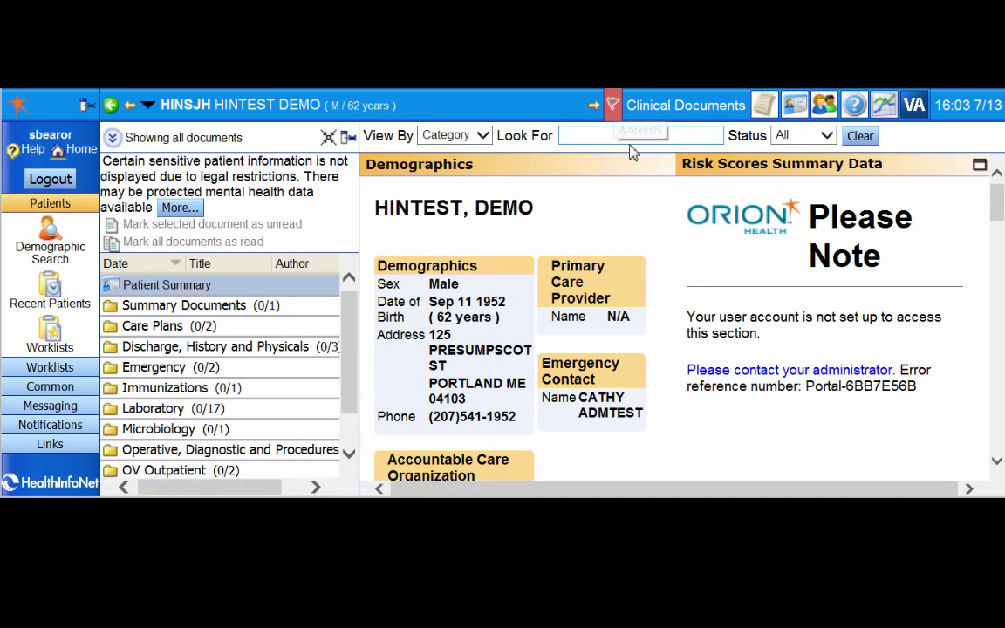
Open the patient Worklists overview
click(54, 345)
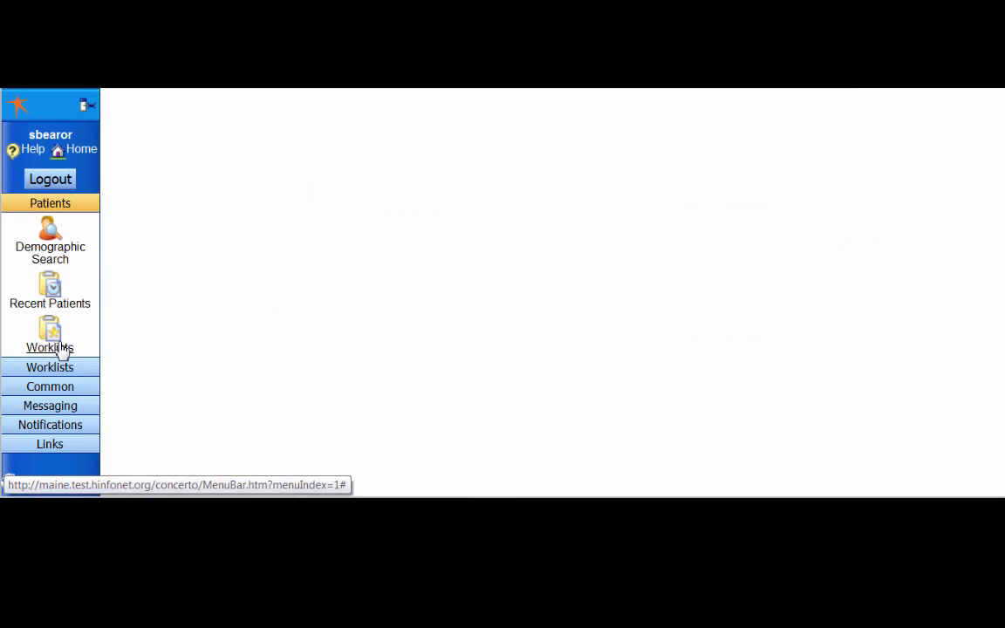
click(58, 348)
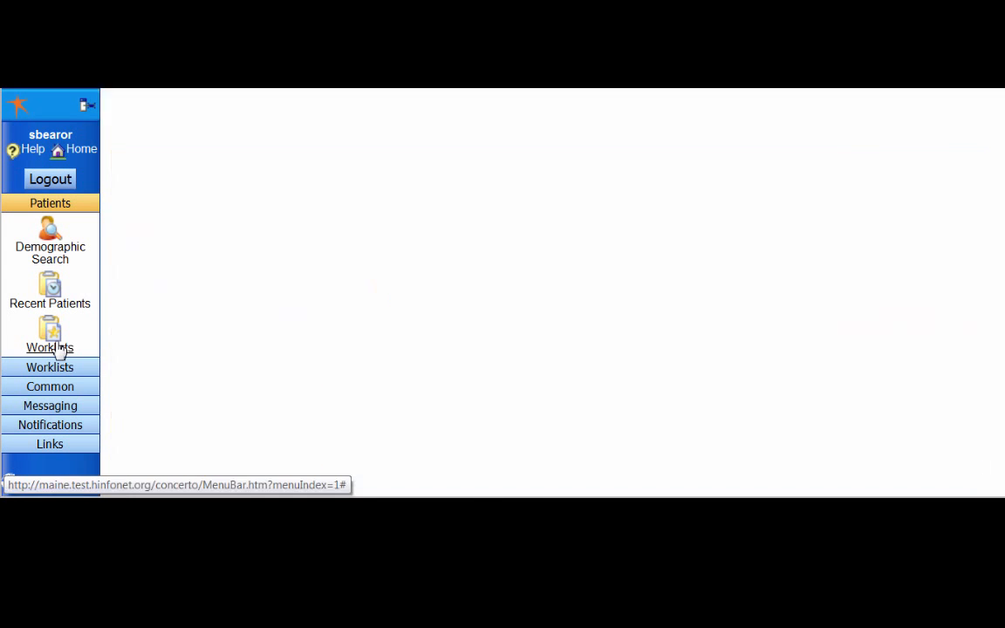